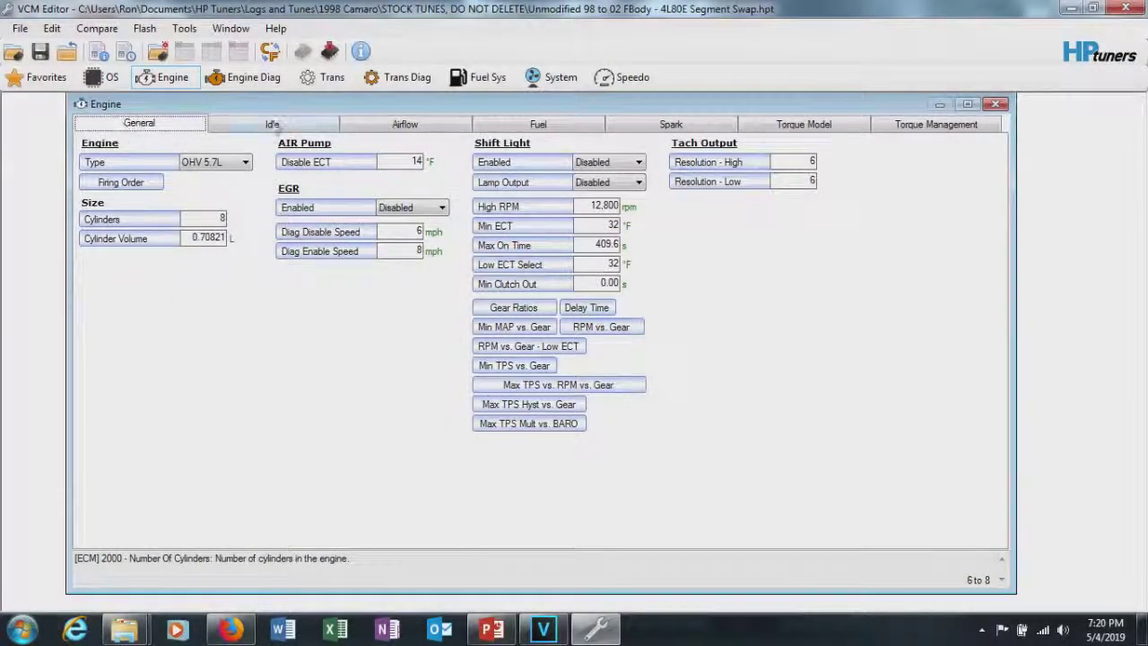
Step: Open the Fuel settings and bring up the Makeup Injection Target vs. ECT table
click(538, 124)
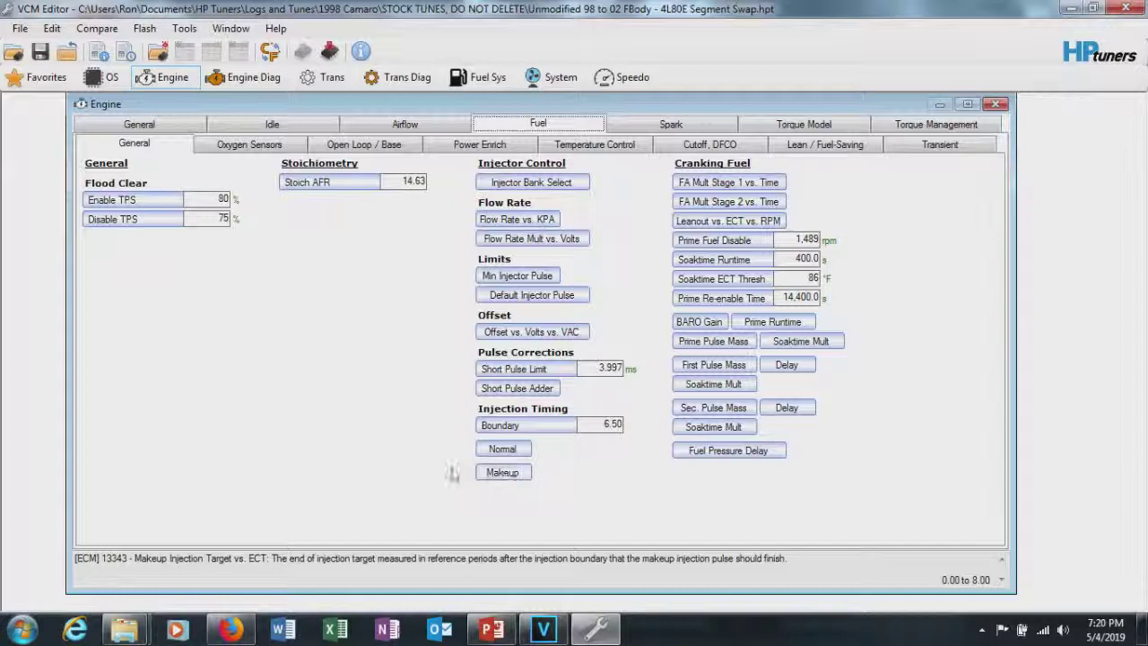
click(500, 474)
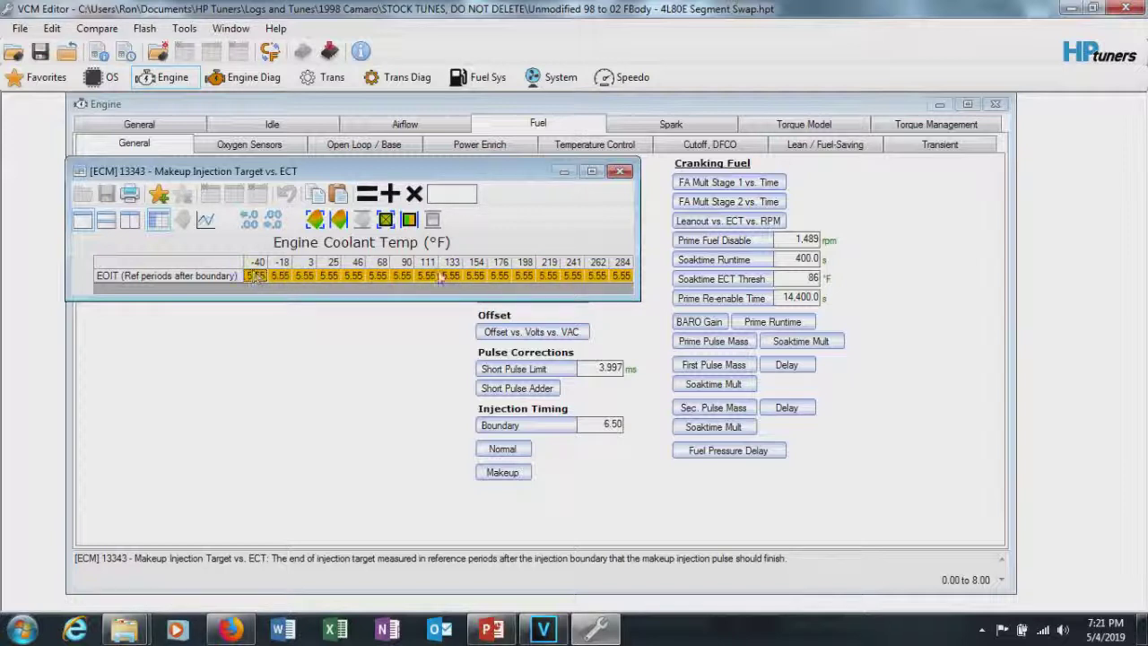
click(620, 171)
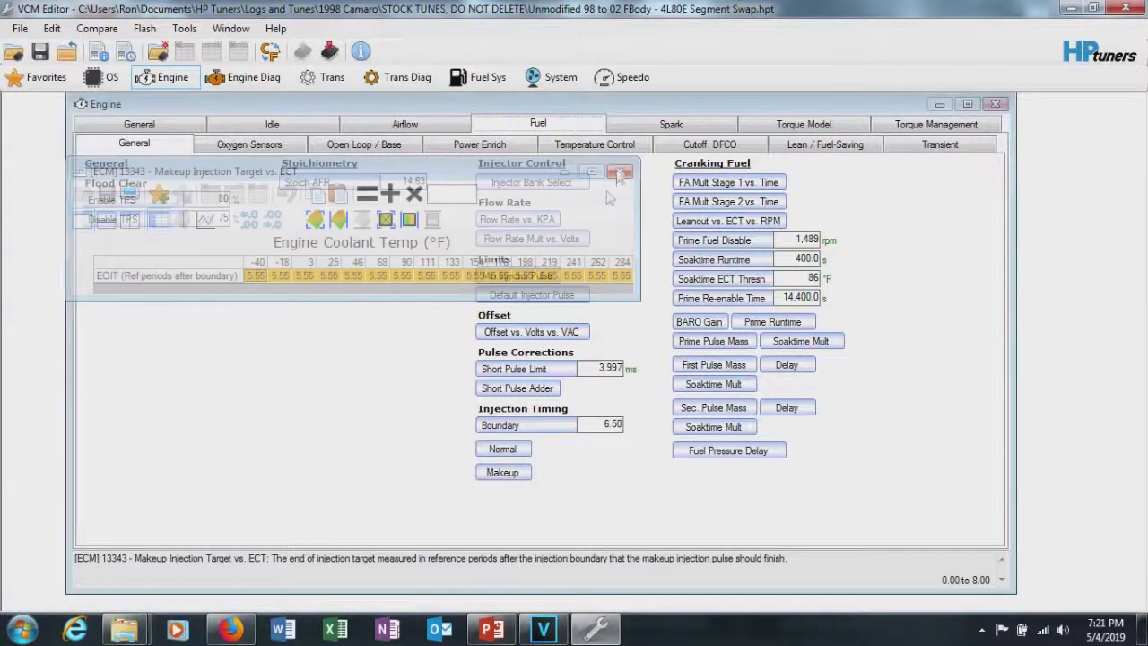
click(500, 451)
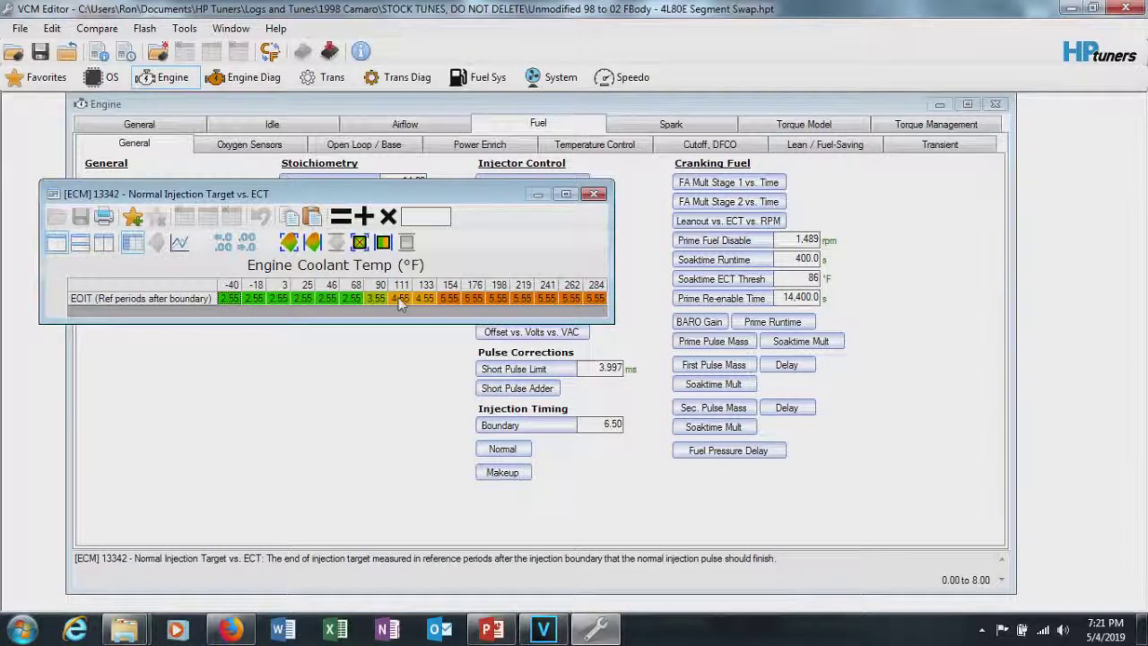
Step: Select the 154 °F cell in the EOIT row
click(453, 303)
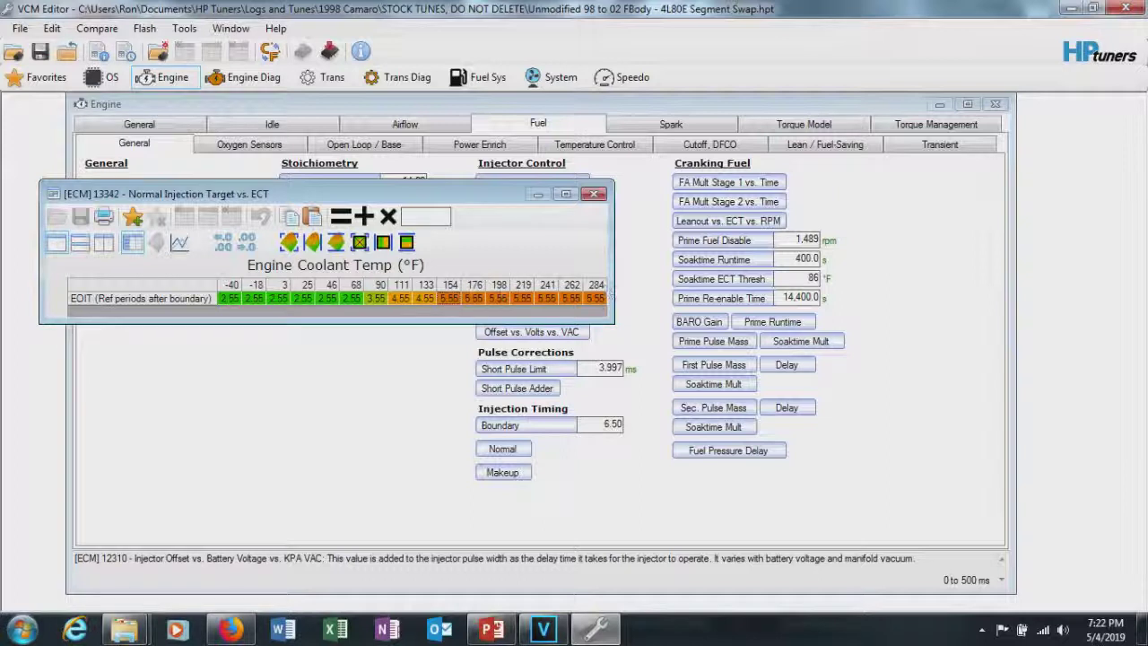
Step: Select the 154–284 °F EOIT cells and place the Tools calculator beside the table
drag(473, 298, 597, 289)
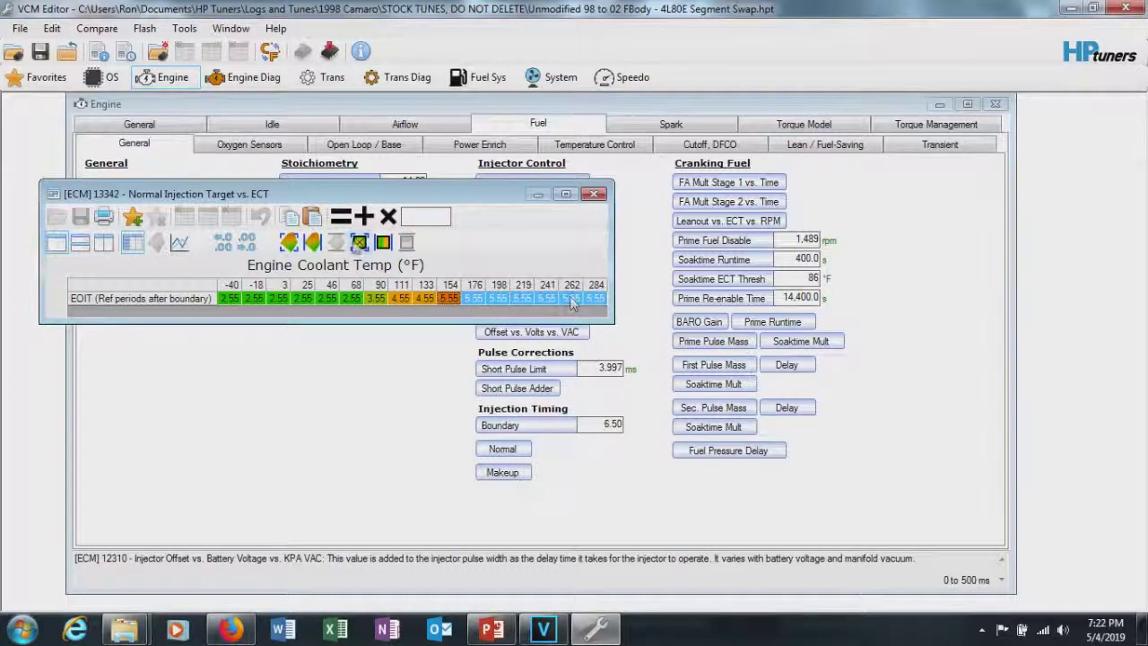
click(184, 28)
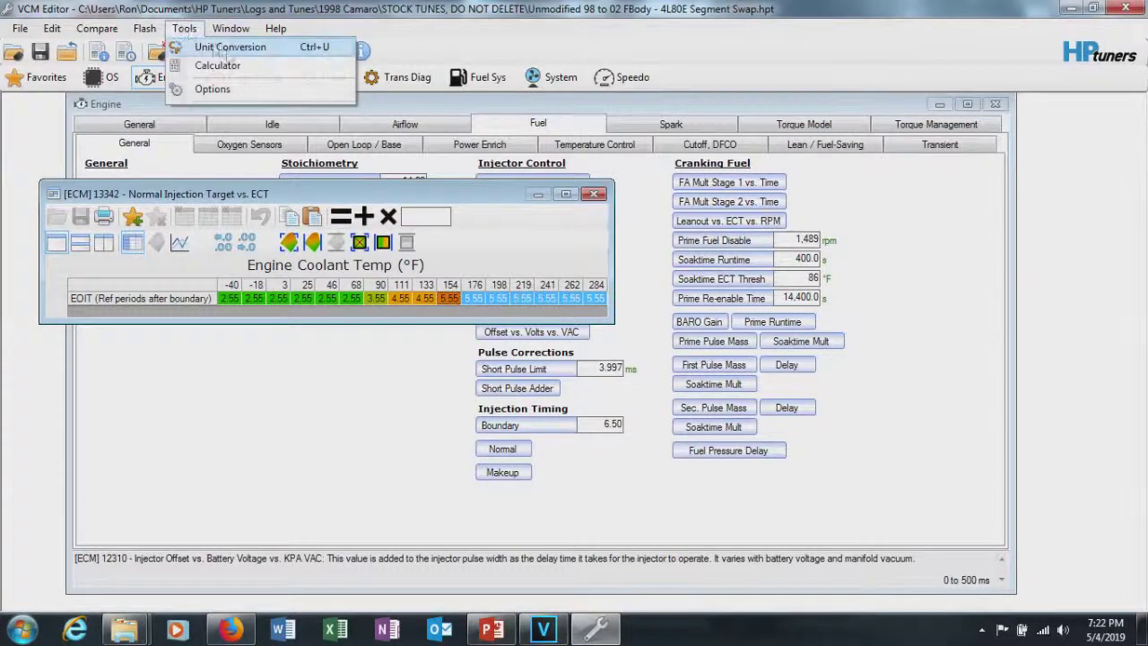
click(215, 65)
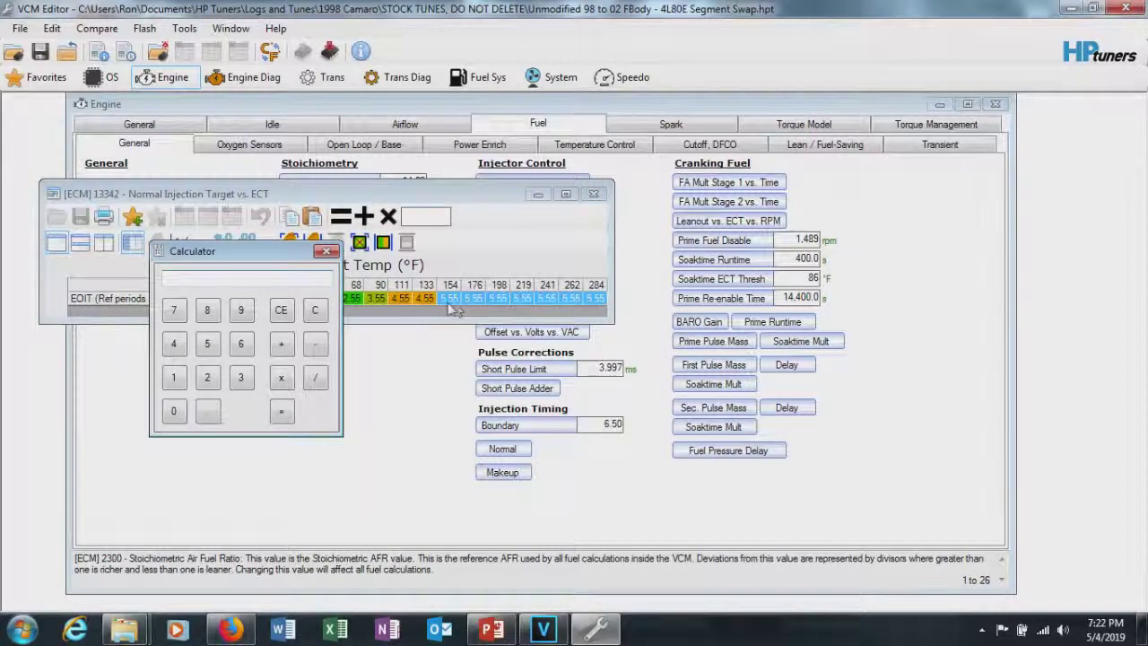
click(324, 251)
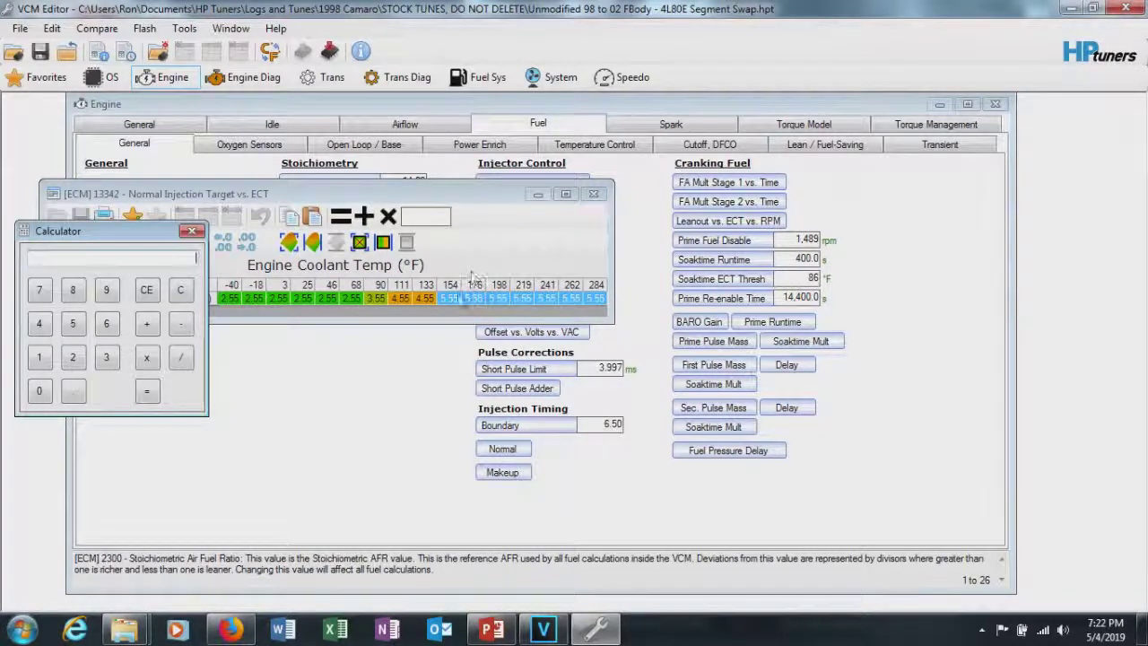
click(433, 221)
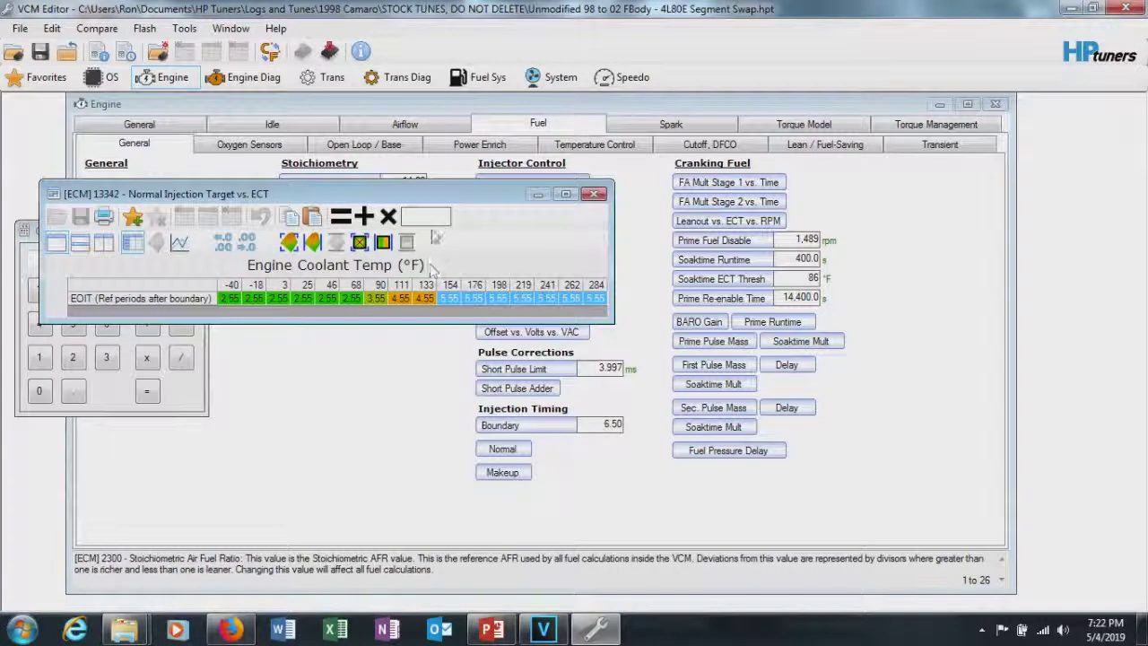
Step: Set the 154–284 °F EOIT cells to 6.00
click(451, 304)
text(6)
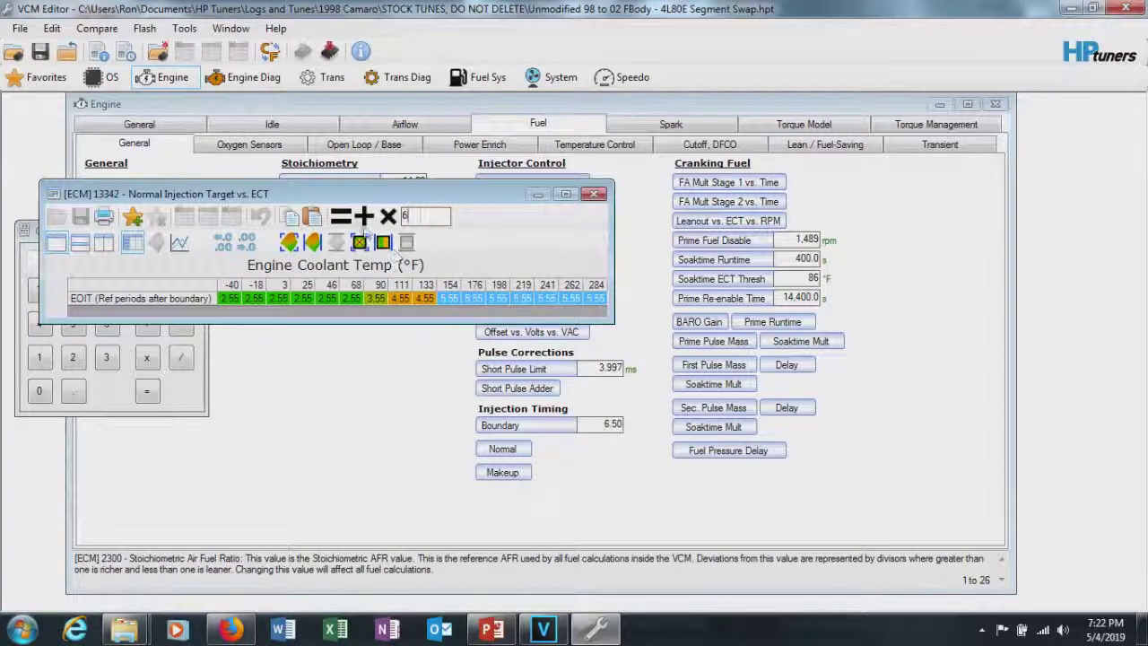
click(346, 220)
Step: On the calculator, compute (6 + 6.5) × 90 to get 1125
click(128, 391)
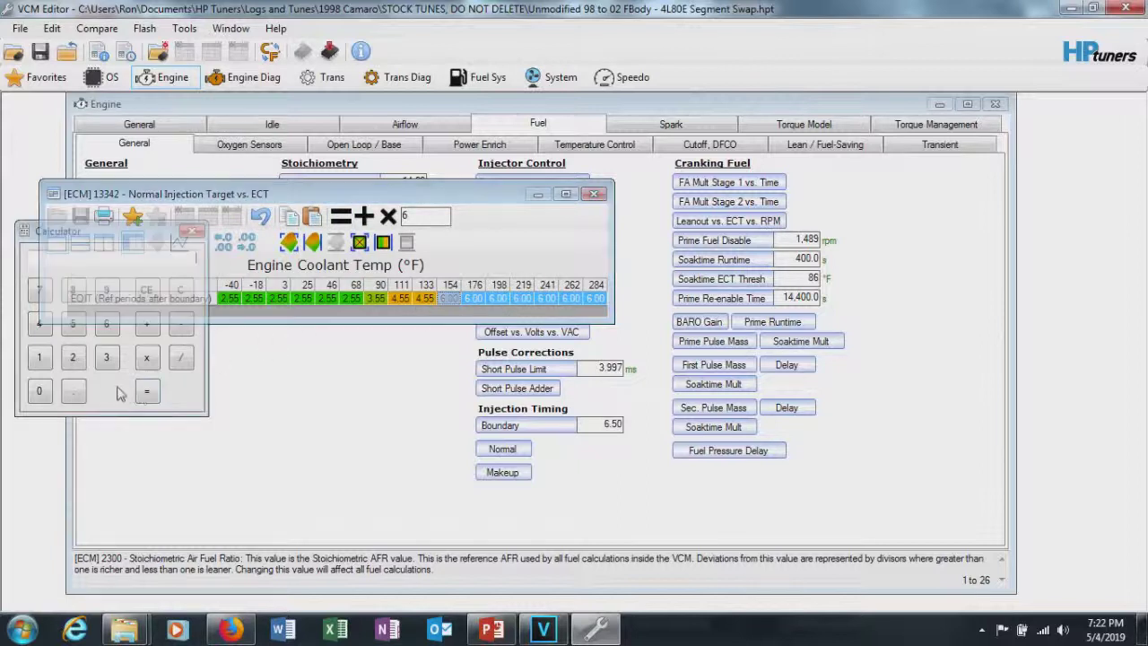
click(107, 323)
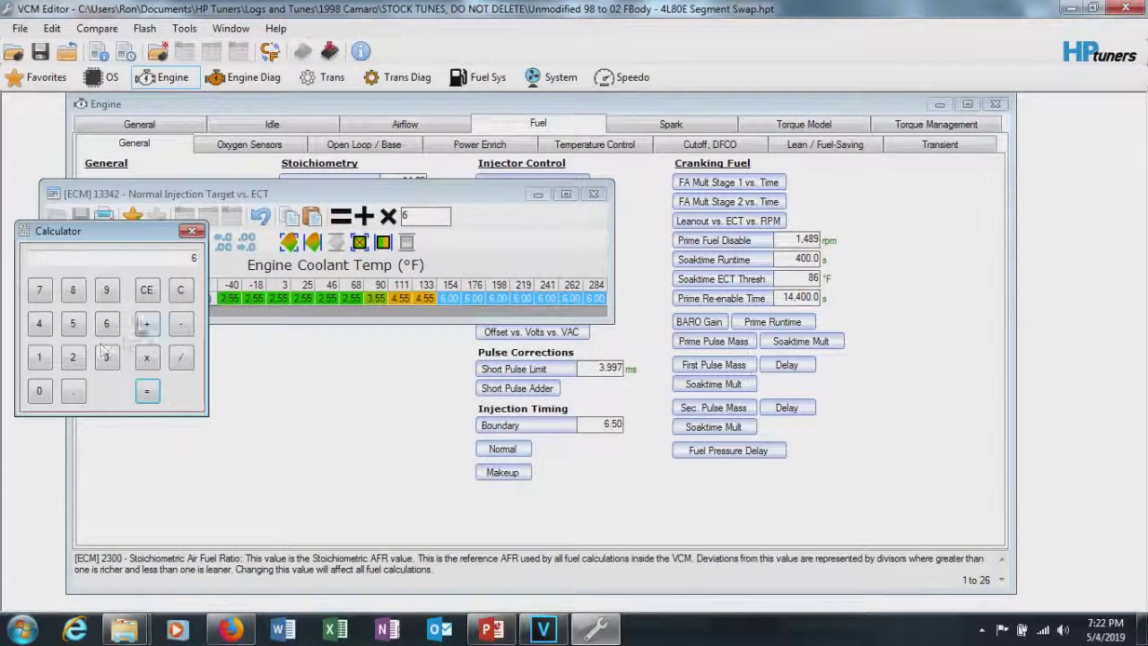
click(75, 391)
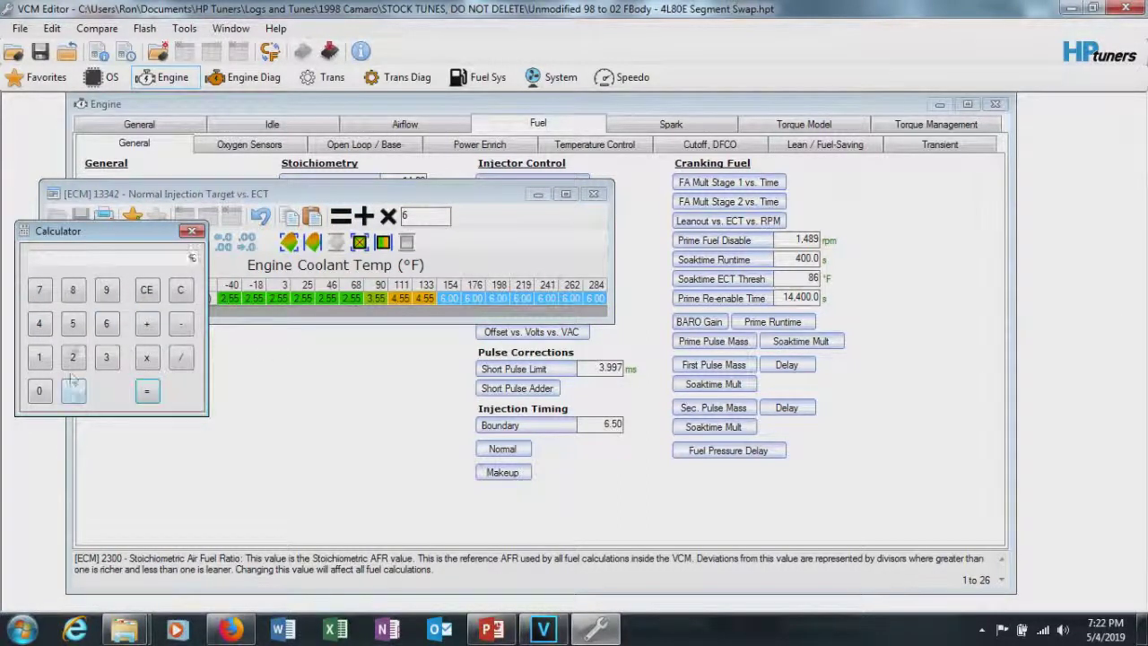
click(72, 324)
click(148, 392)
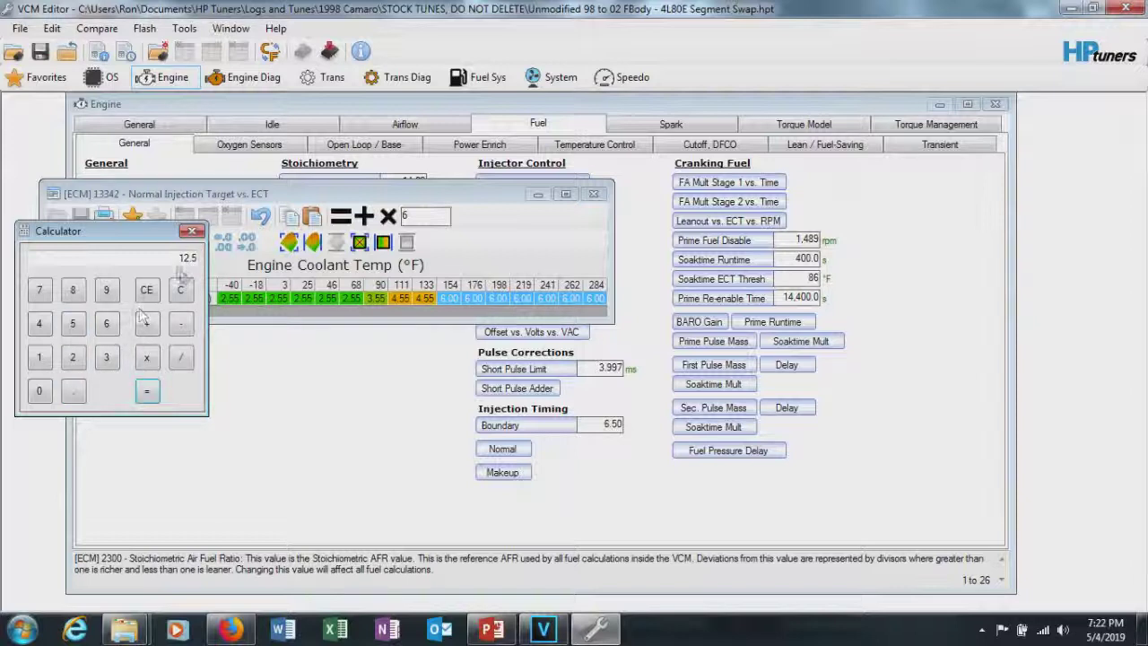
click(106, 291)
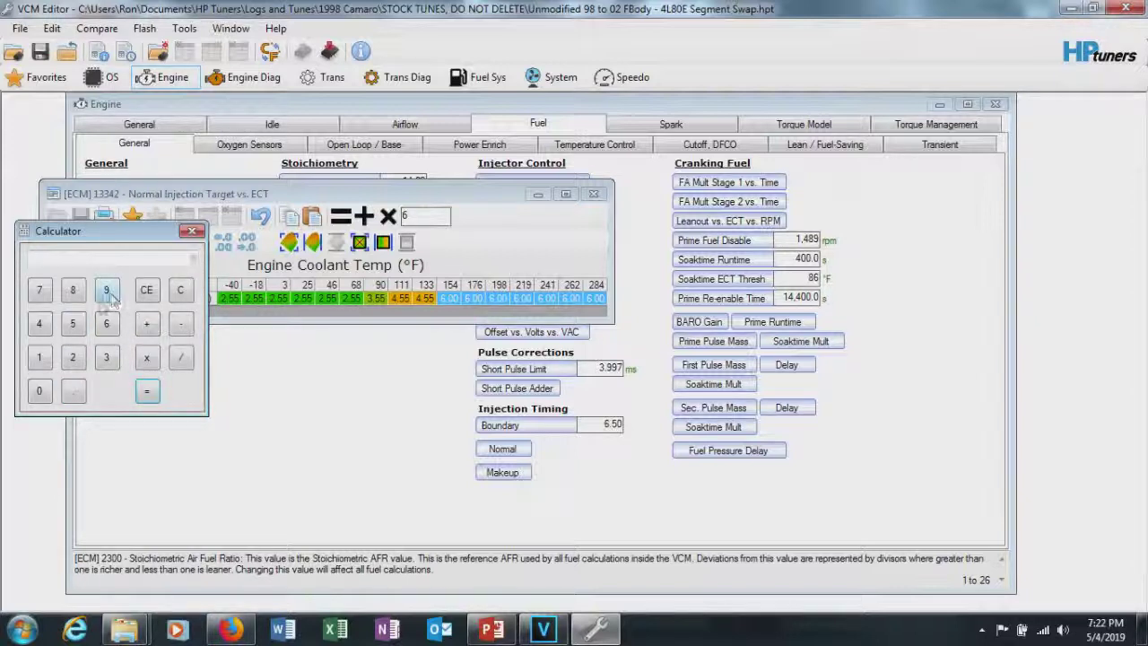
click(38, 391)
click(148, 393)
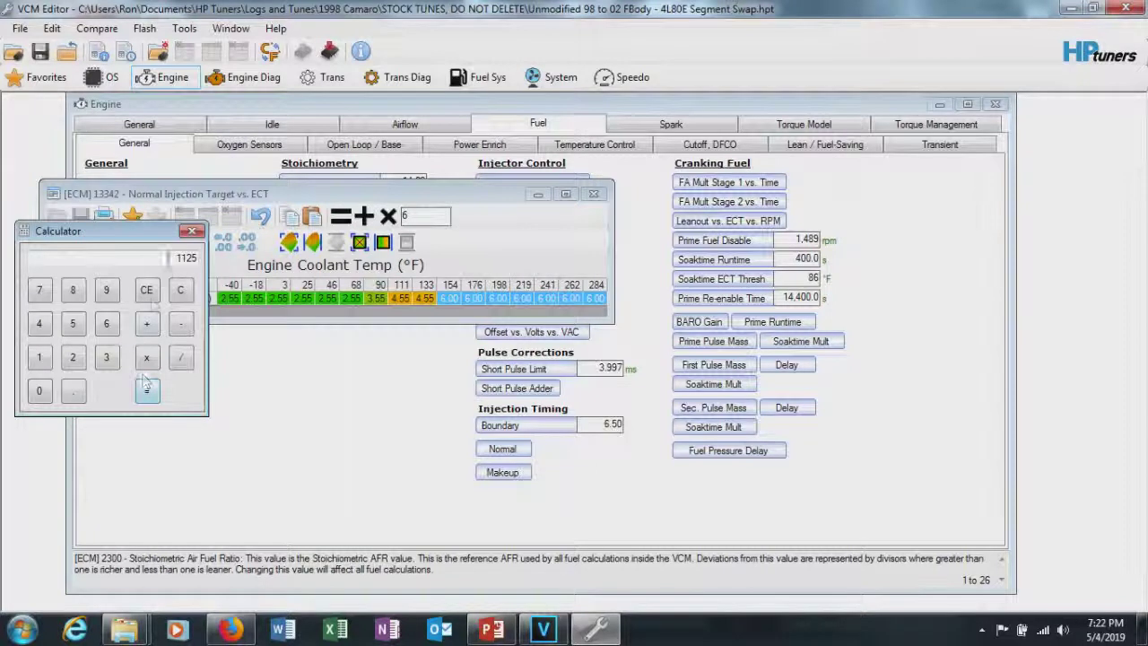
Step: Subtract 784 from 1125 on the calculator, giving 341
click(180, 322)
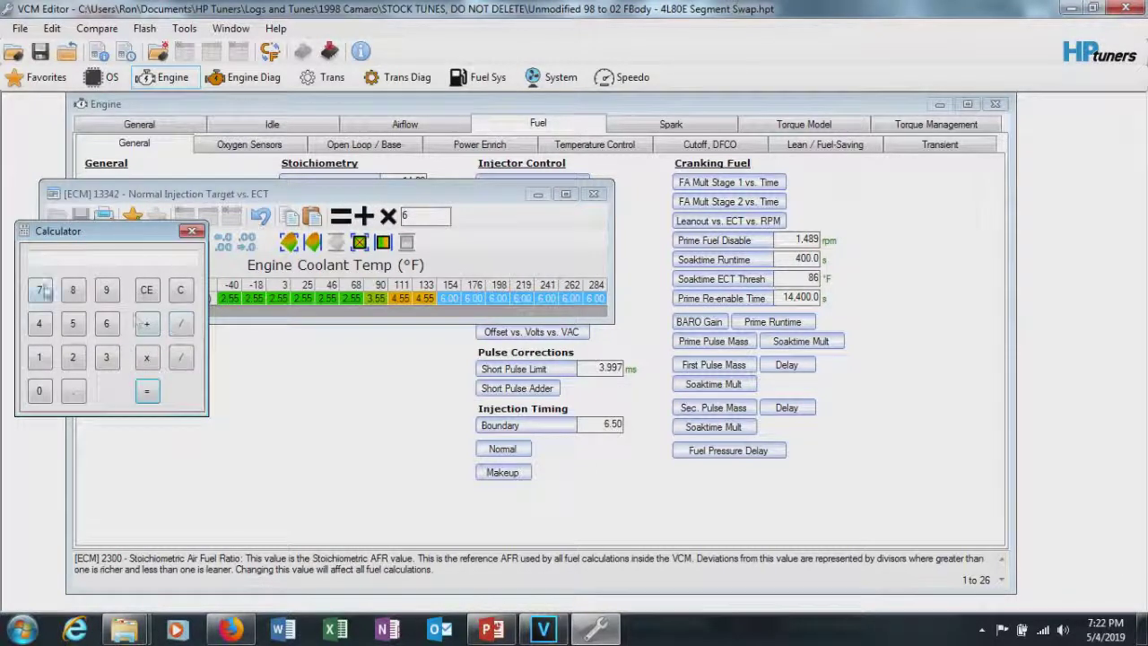
click(39, 290)
click(72, 289)
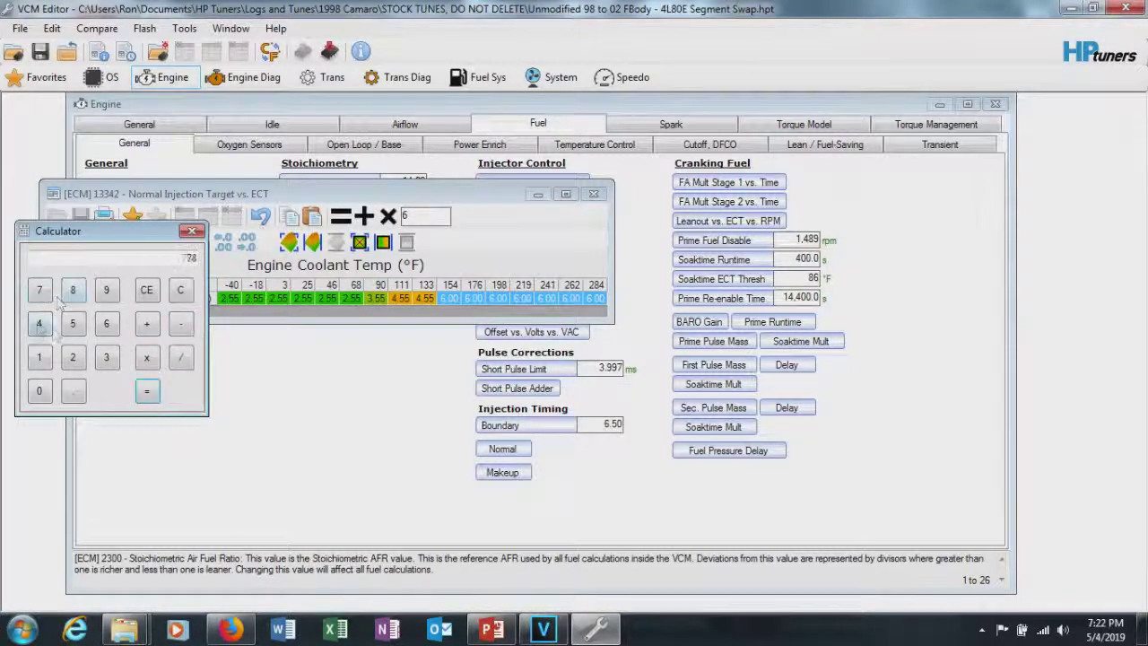
click(38, 322)
click(148, 392)
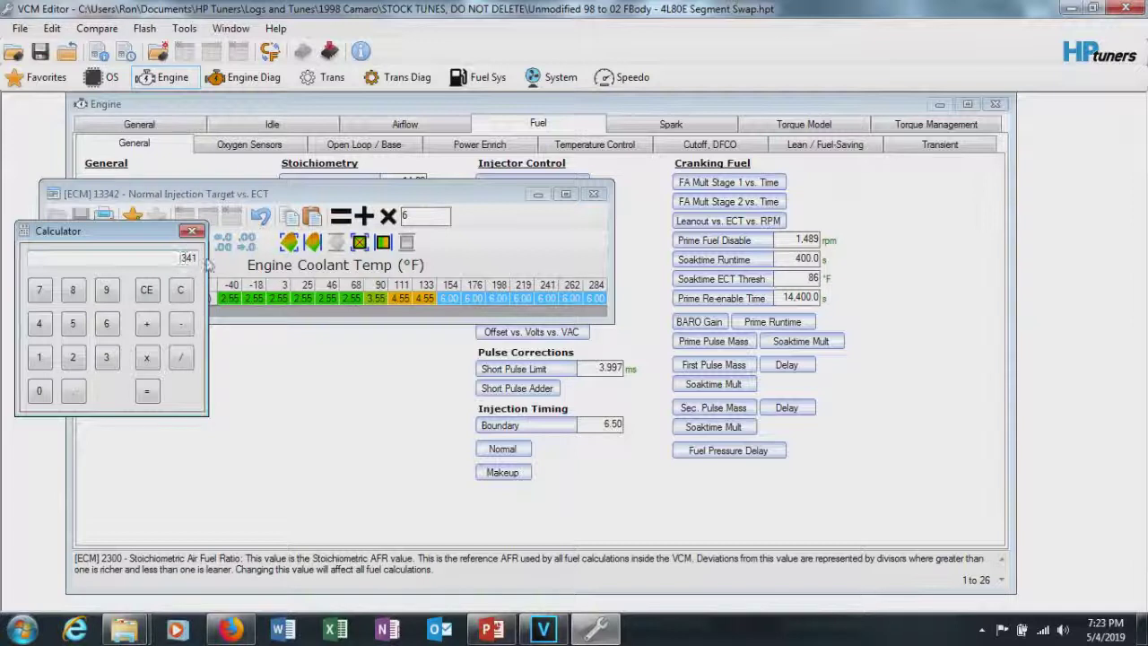
Step: Select the 154 °F cell alone and start editing its value
click(452, 301)
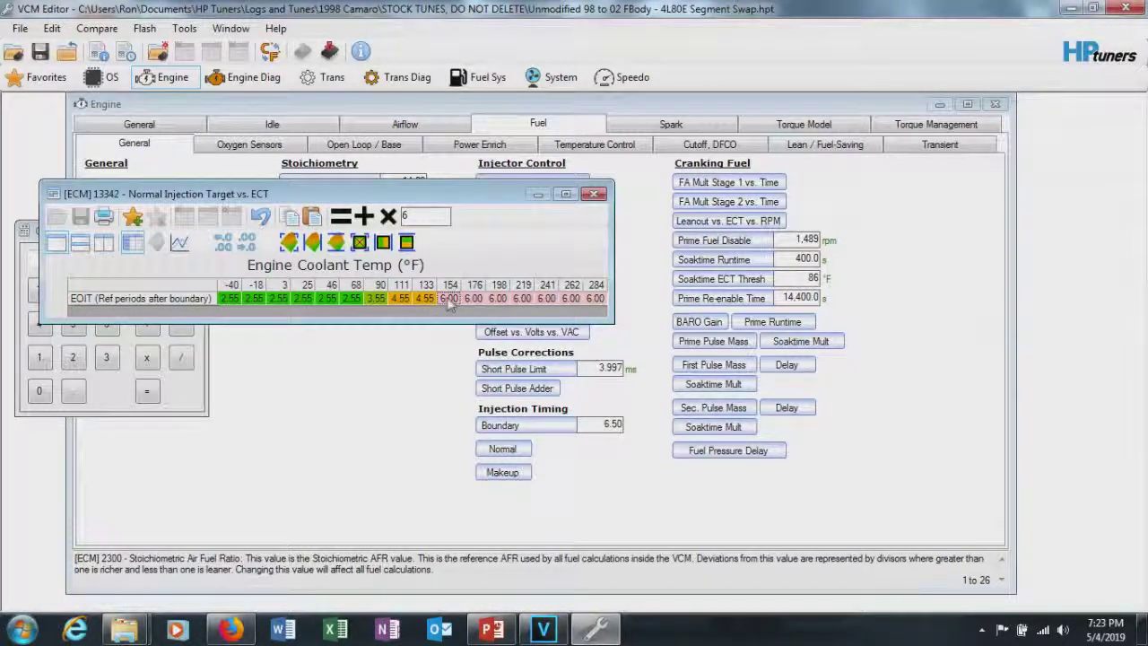
click(449, 298)
Step: Raise the 154 °F EOIT cell to 6.05 and clear the calculator
text(.)
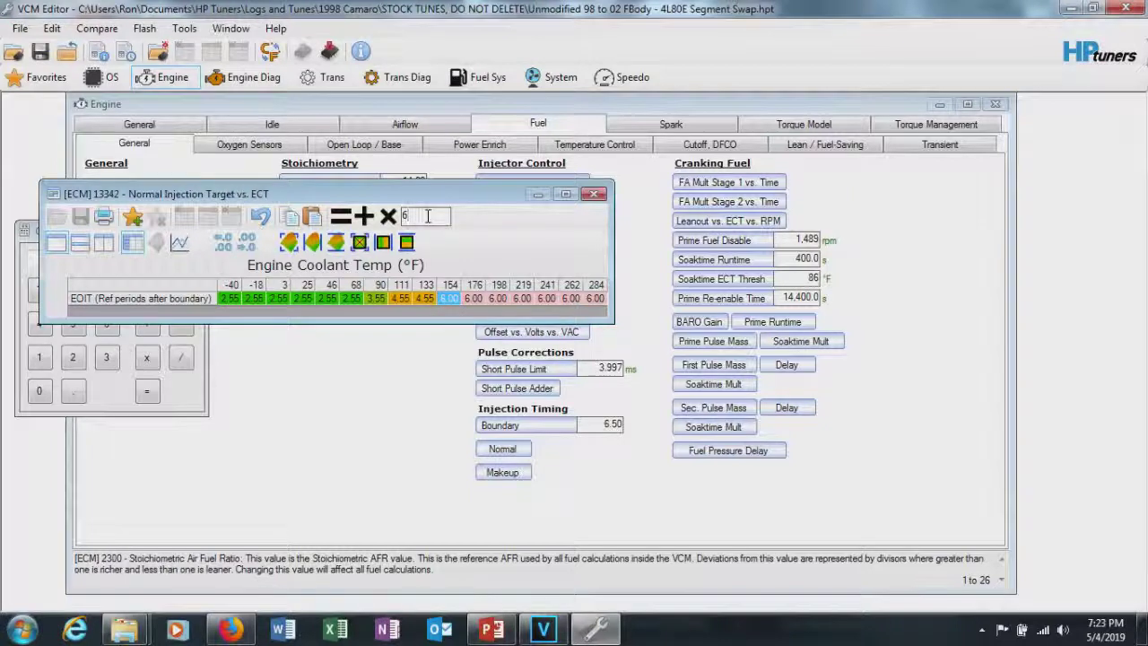
text(05)
key(Return)
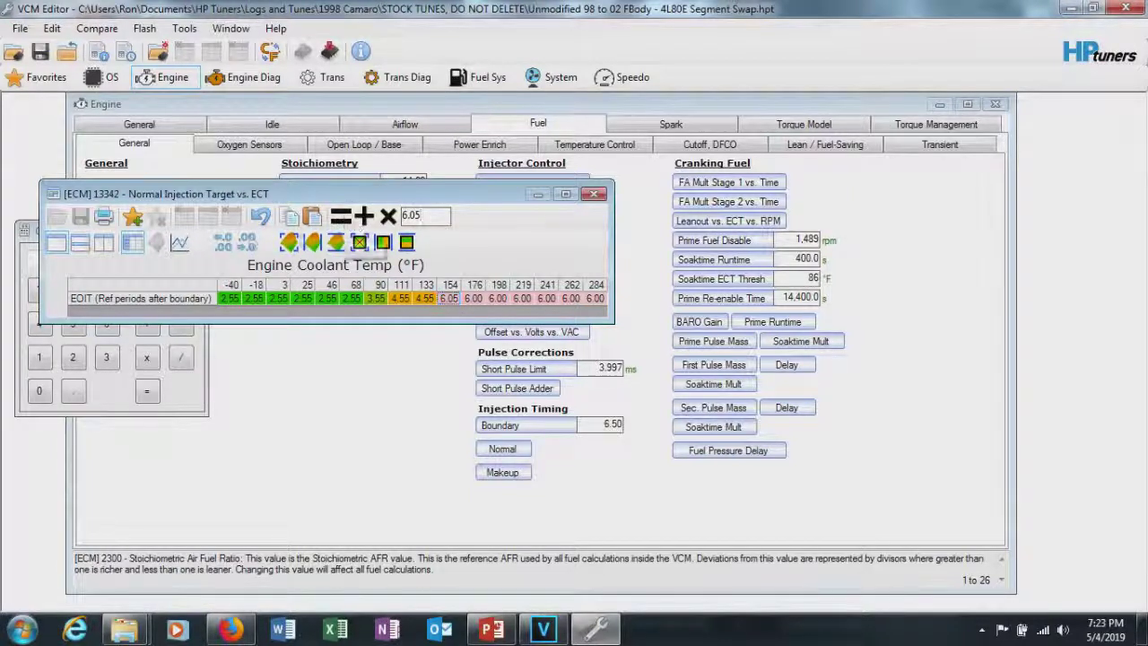
click(18, 284)
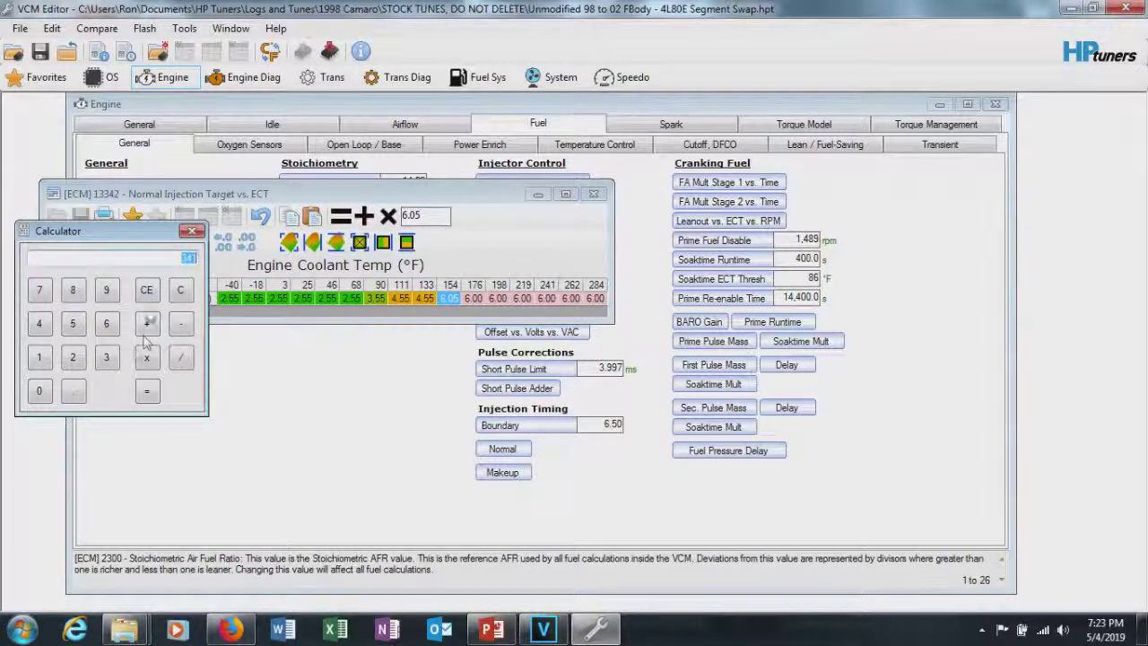
click(180, 290)
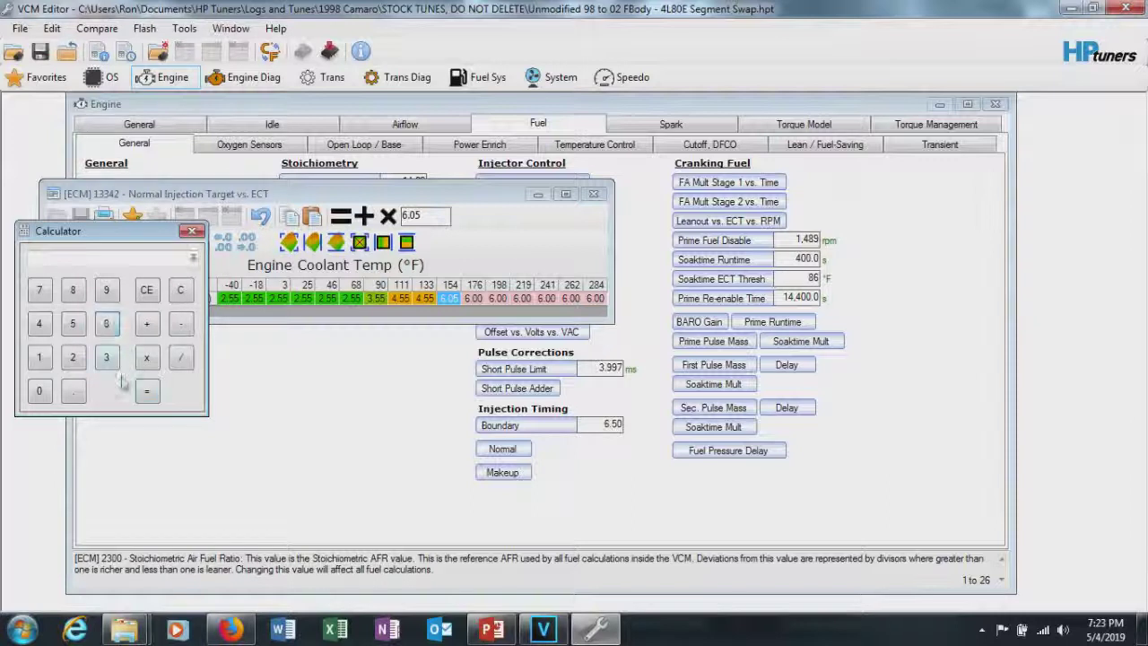
Step: Compute (6.05 + 6.5) × 90 − 784 on the calculator, getting 345.5
click(106, 324)
click(73, 390)
click(73, 324)
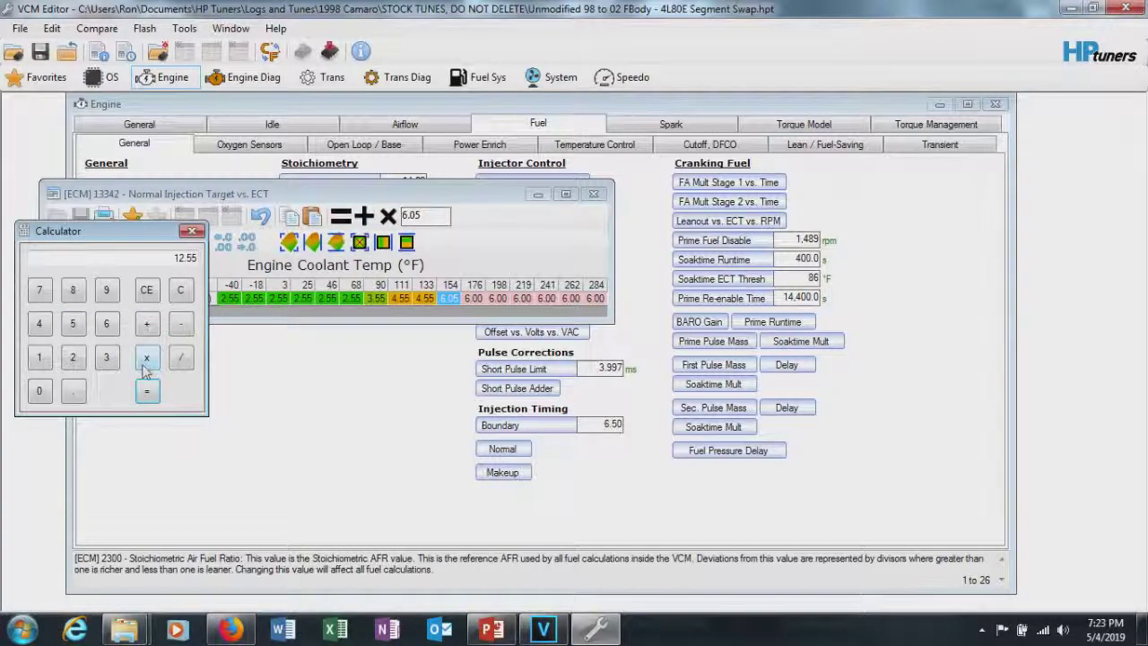
click(146, 356)
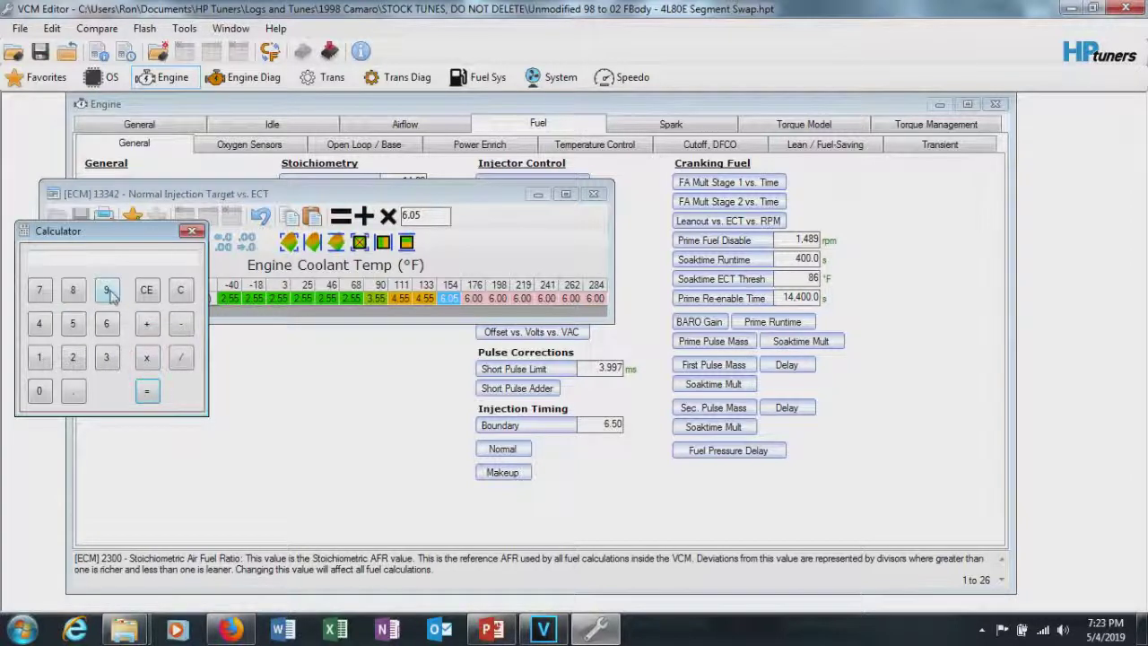
click(146, 390)
click(181, 324)
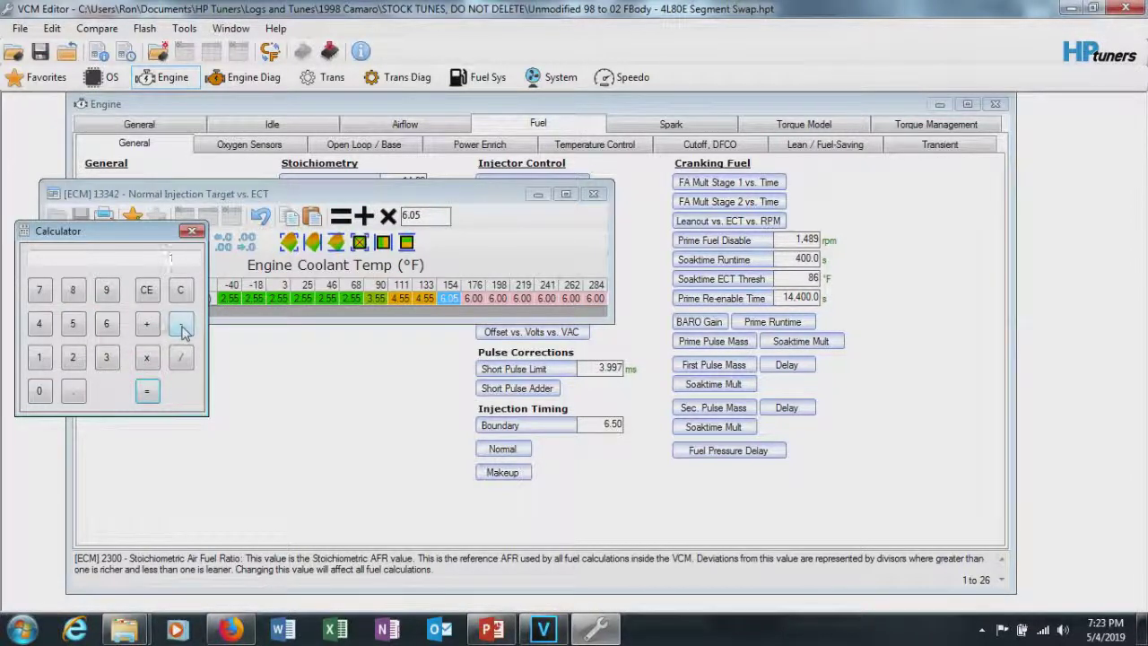
click(39, 290)
click(39, 322)
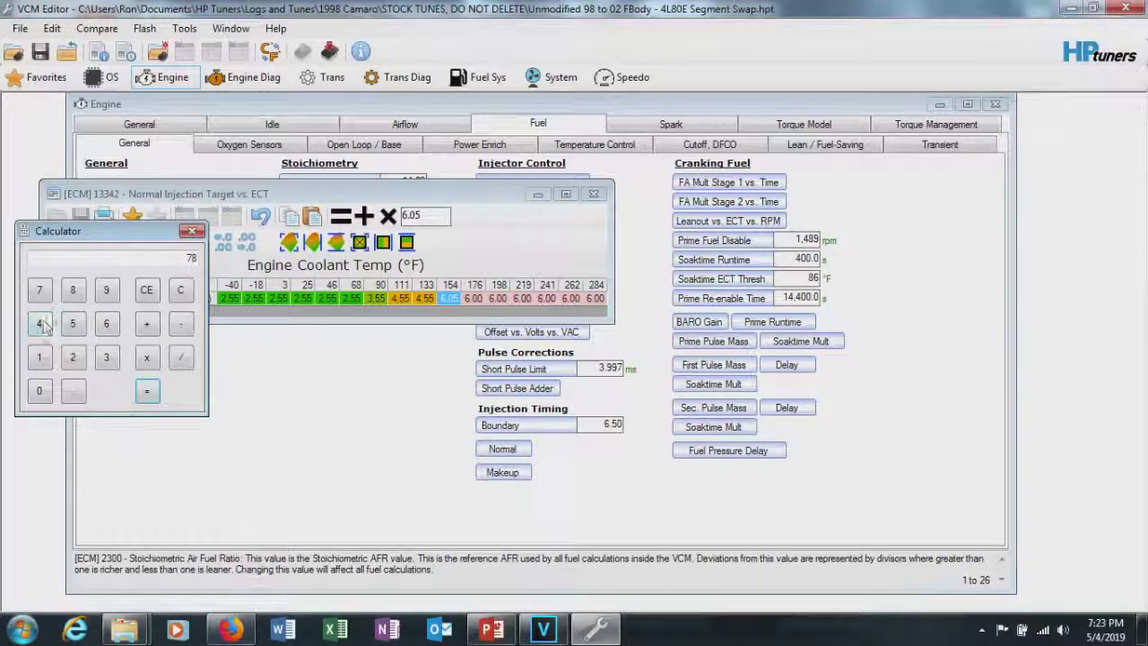
click(147, 390)
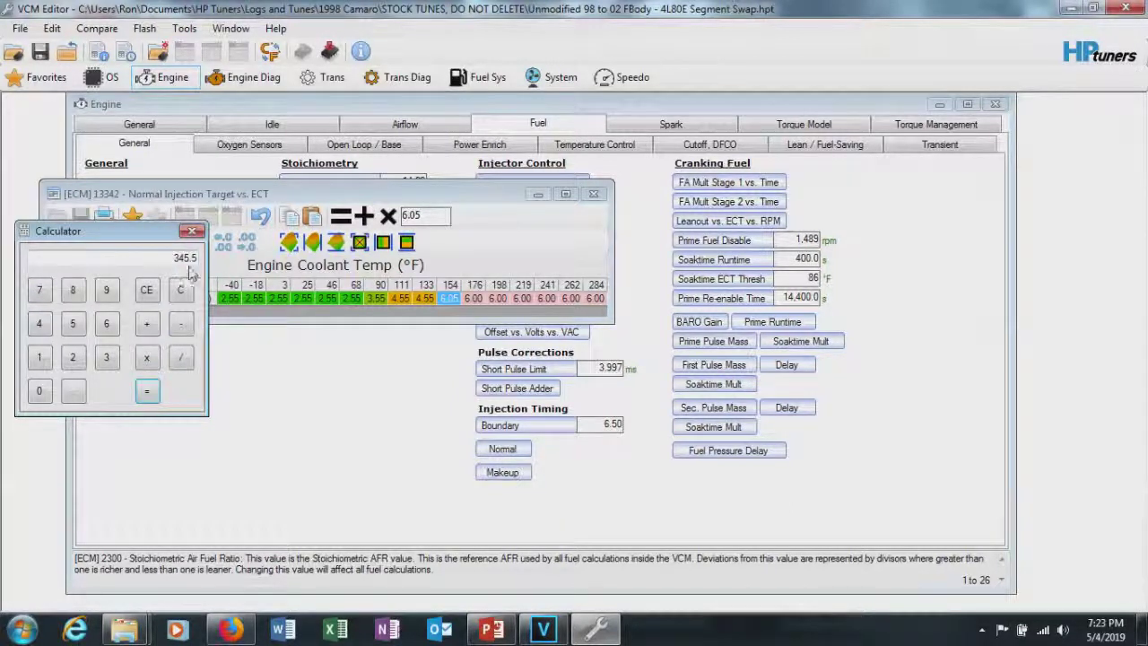